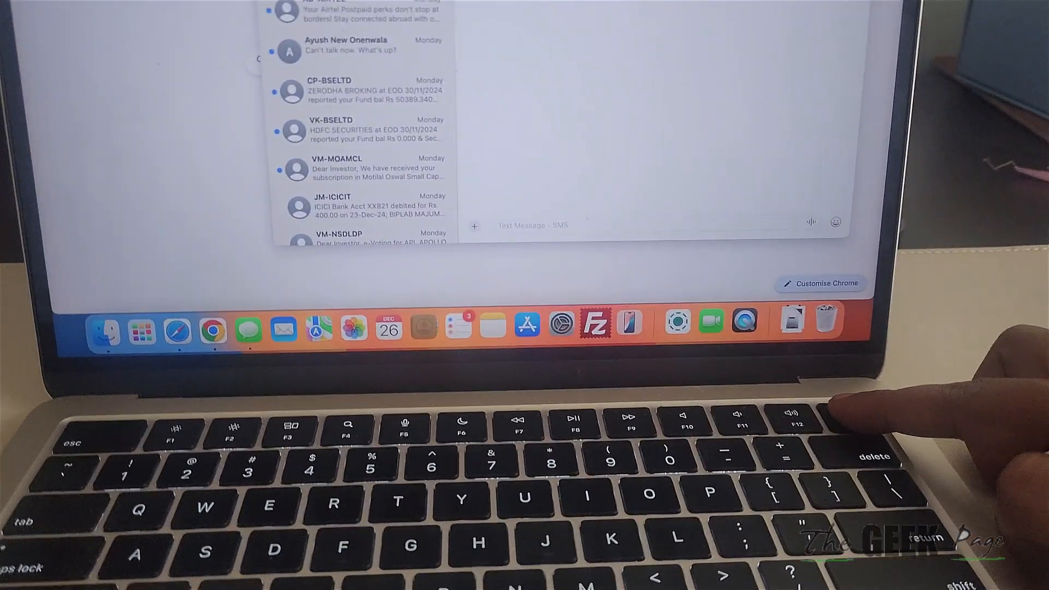
Lock and shut down the Mac so it can restart into startup options.
key("ctrl+super+q")
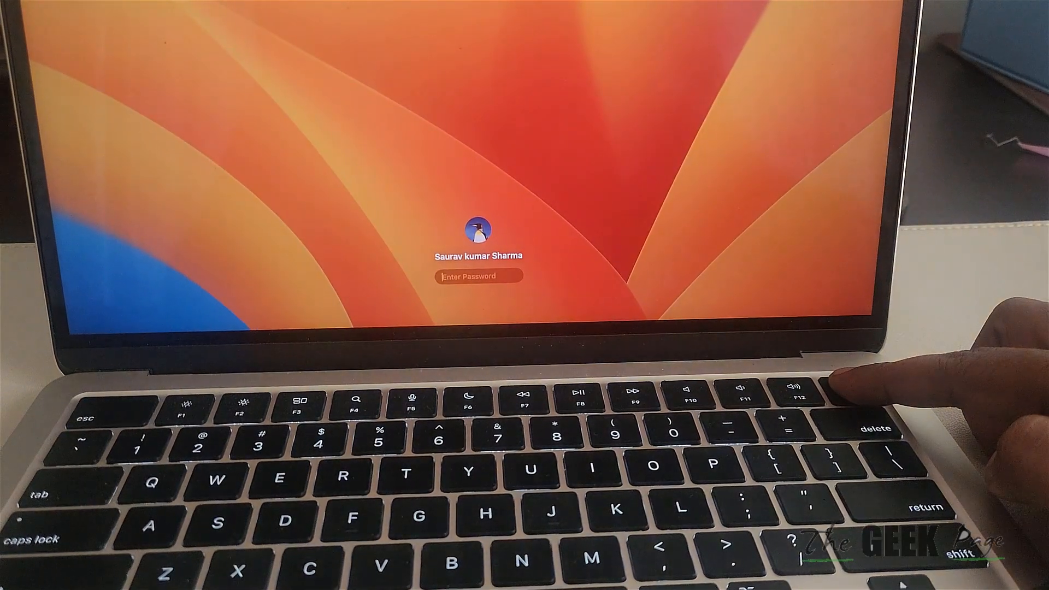
key("Escape")
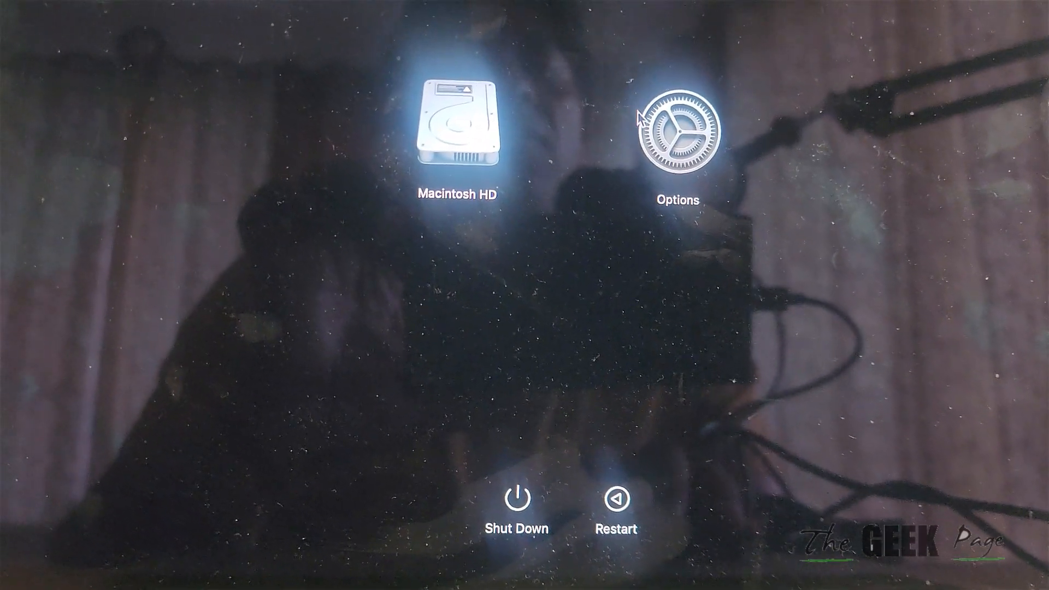
Enter Options, select the known user and submit their password to unlock recovery.
left_click(655, 123)
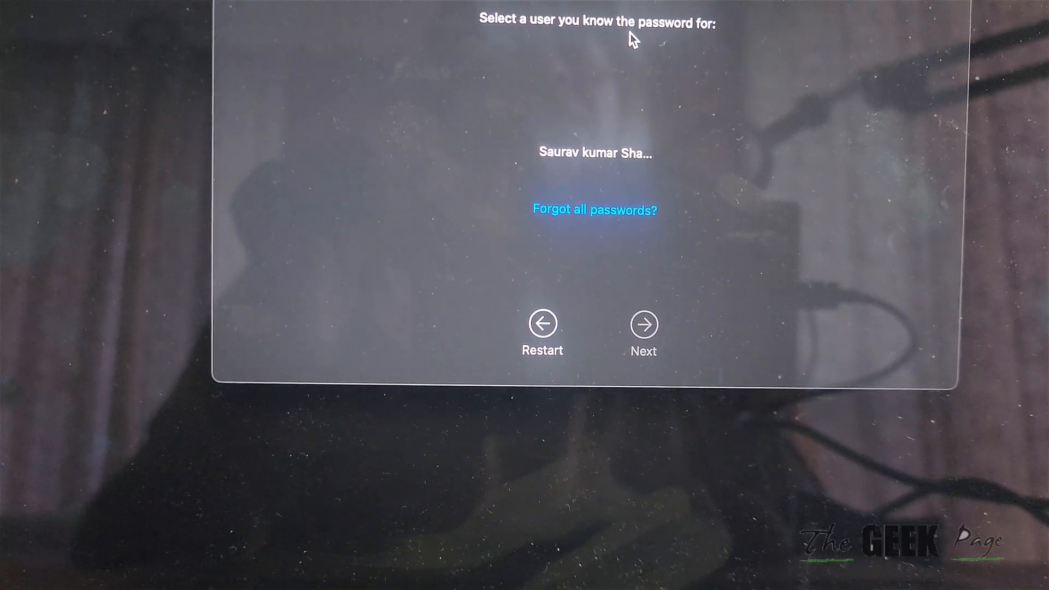
left_click(569, 156)
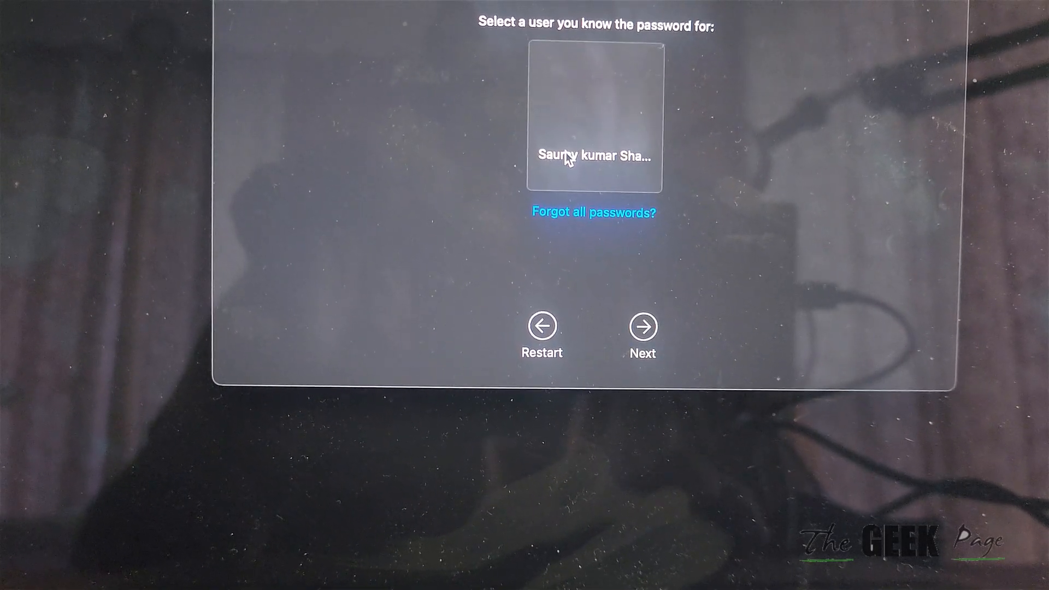
left_click(646, 331)
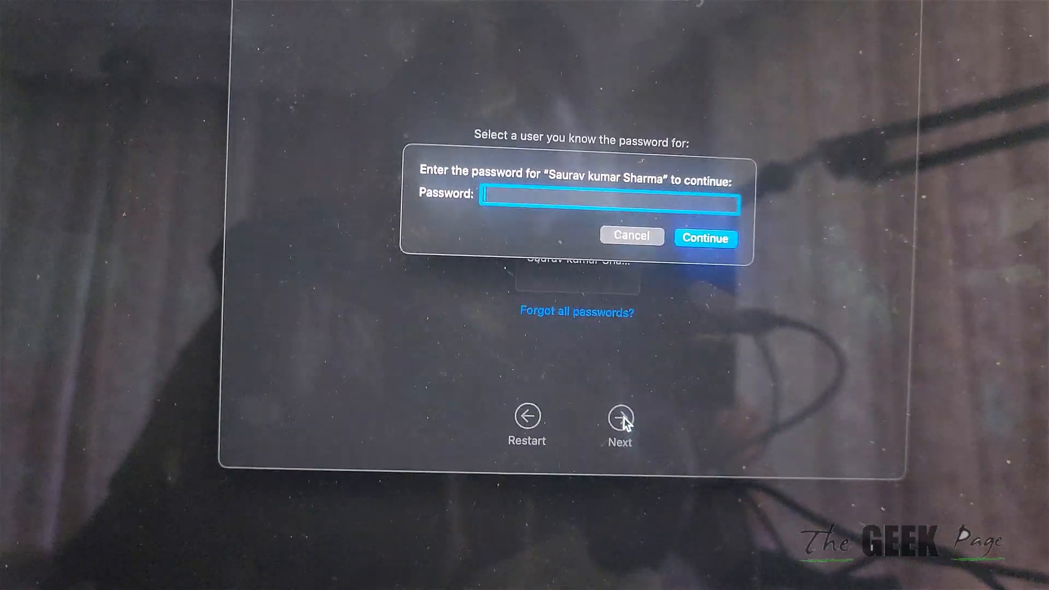
type("•")
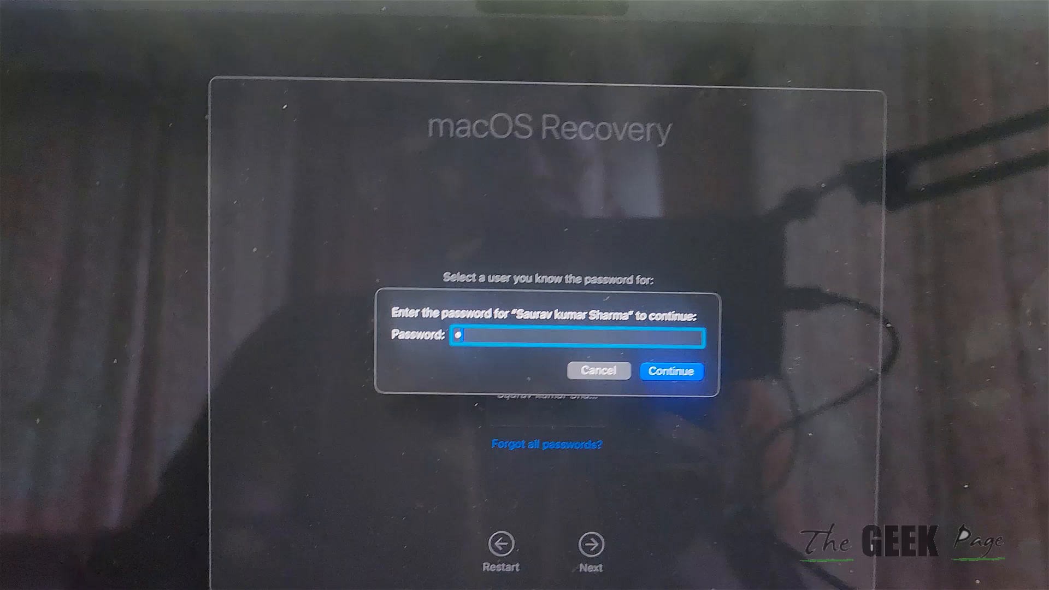
type("•••••")
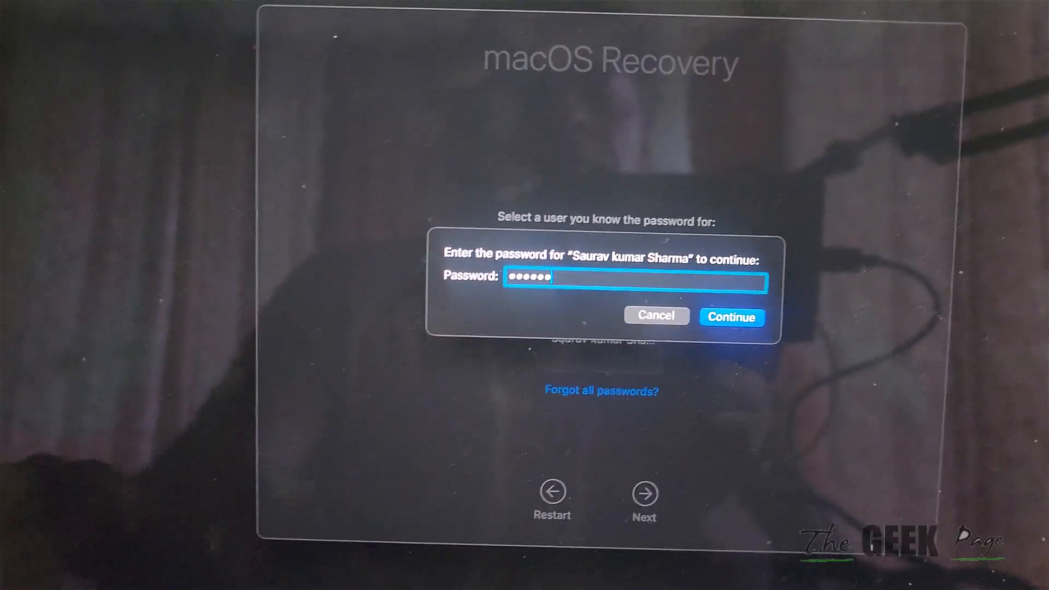
type("•")
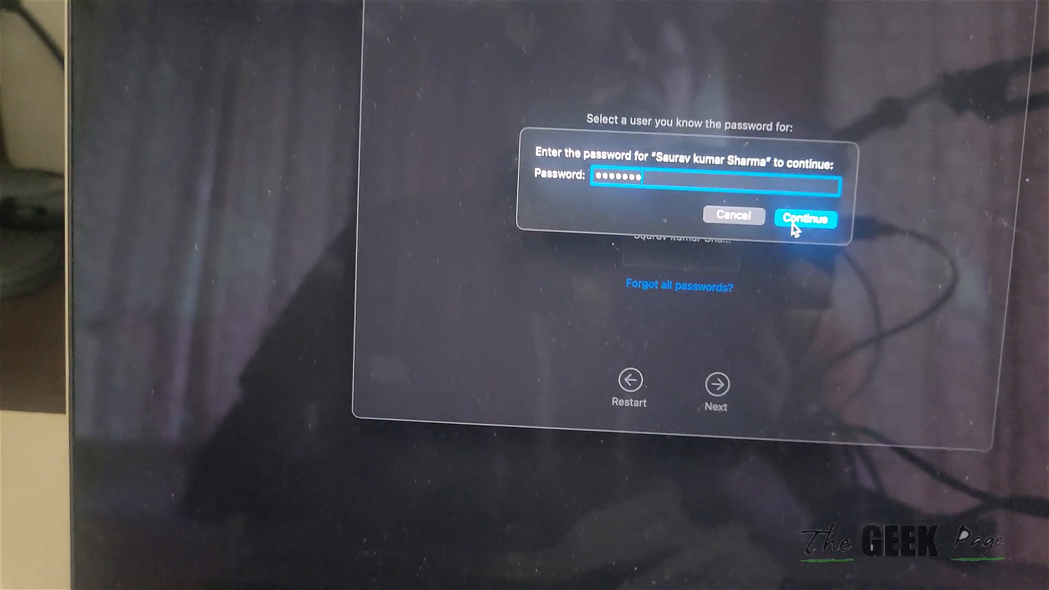
left_click(778, 263)
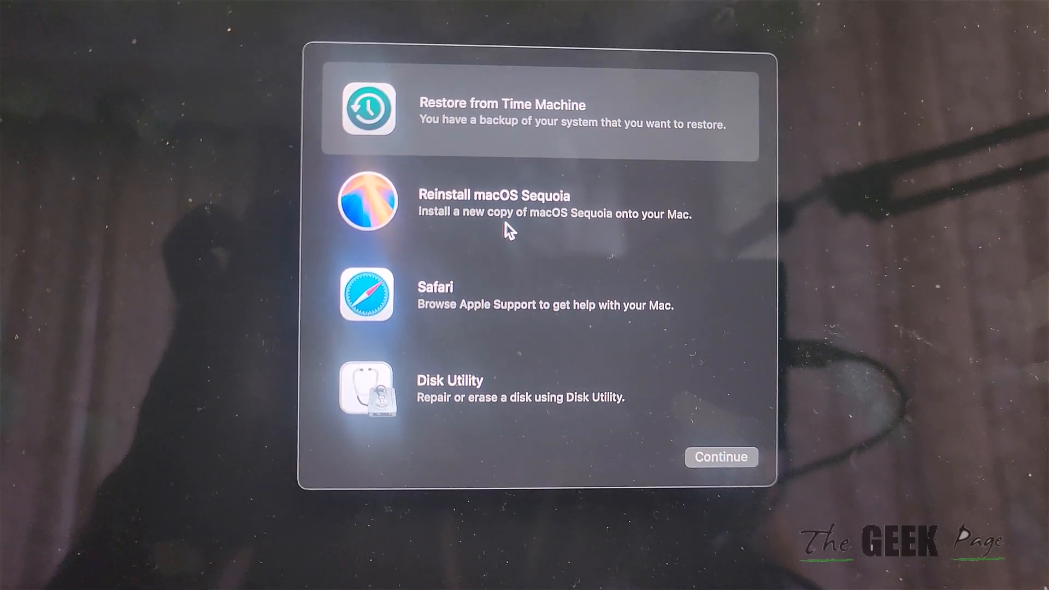
Choose Reinstall macOS Sequoia from the recovery utilities list.
left_click(466, 224)
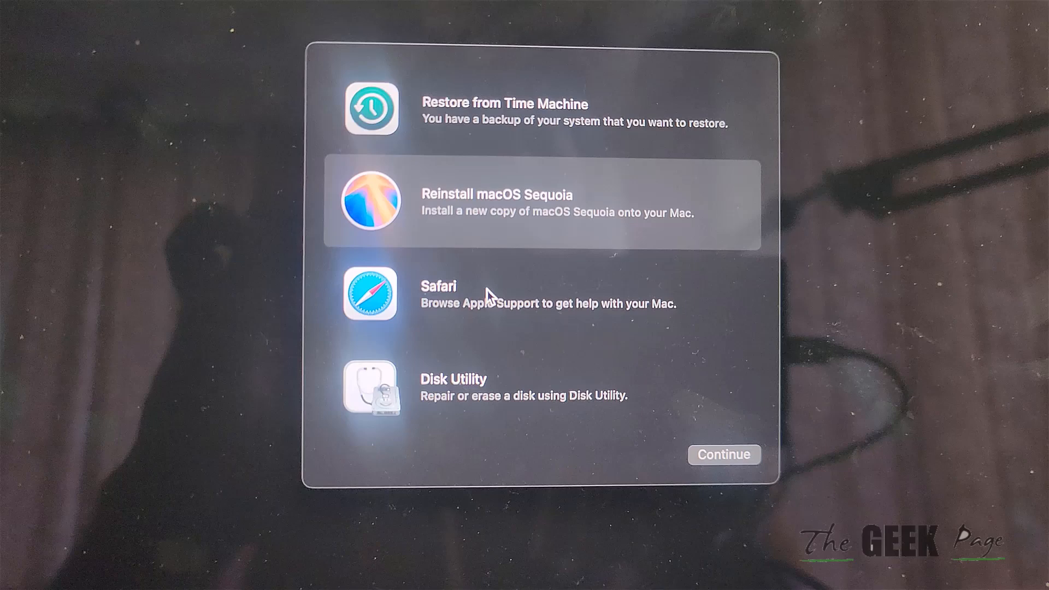